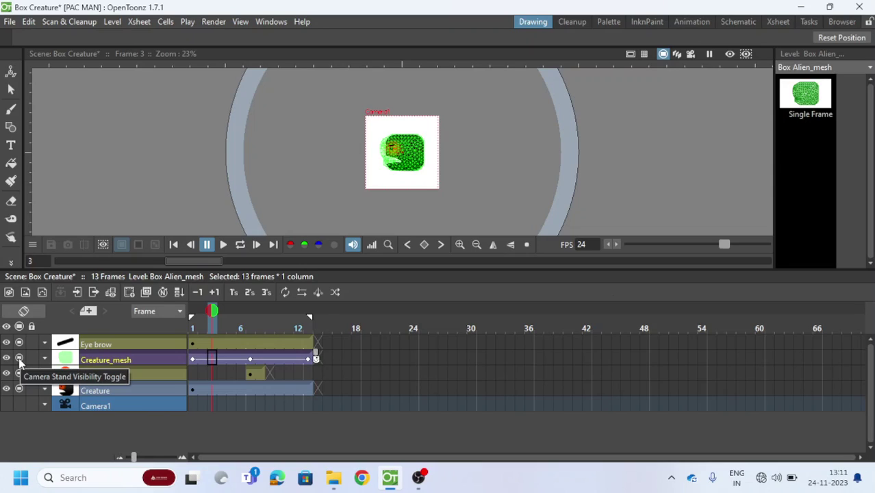
Hide the Creature_mesh column from the viewer, then play the animation on loop and pause it.
left_click(19, 357)
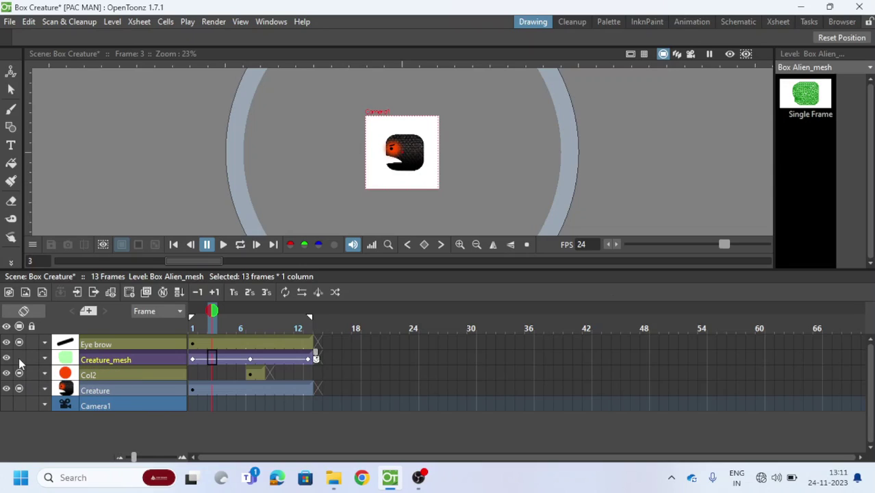
left_click(240, 247)
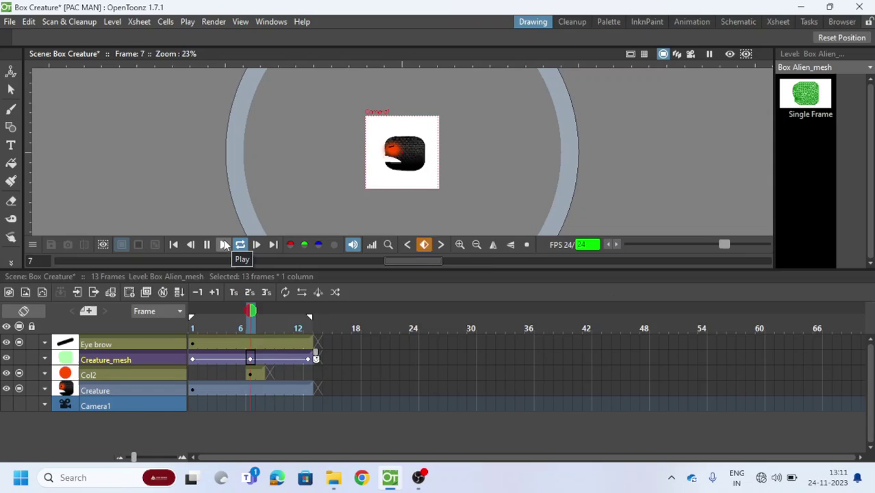
left_click(206, 245)
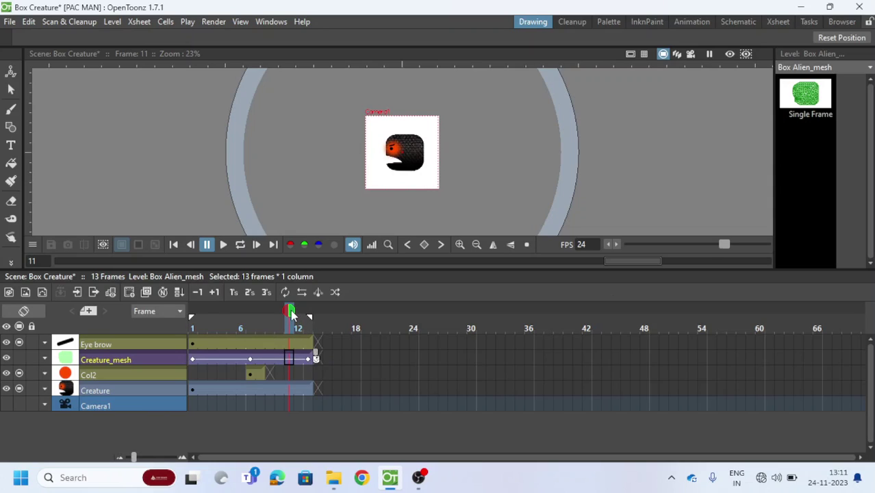
Scrub frames 1–13, trying and undoing an extension of Creature_mesh to frame 16.
left_click_drag(289, 312, 309, 312)
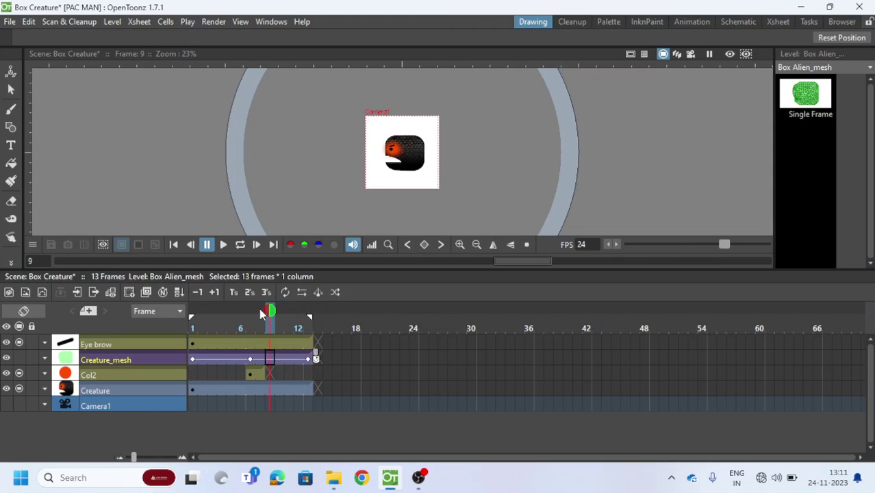
mouse_move(292, 306)
left_mouse_down()
mouse_move(191, 302)
mouse_move(308, 309)
left_mouse_up()
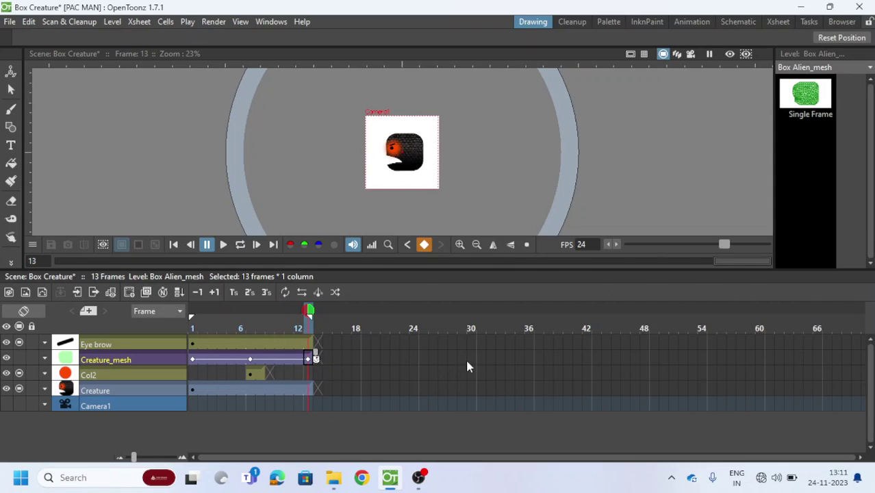
left_click_drag(317, 358, 344, 358)
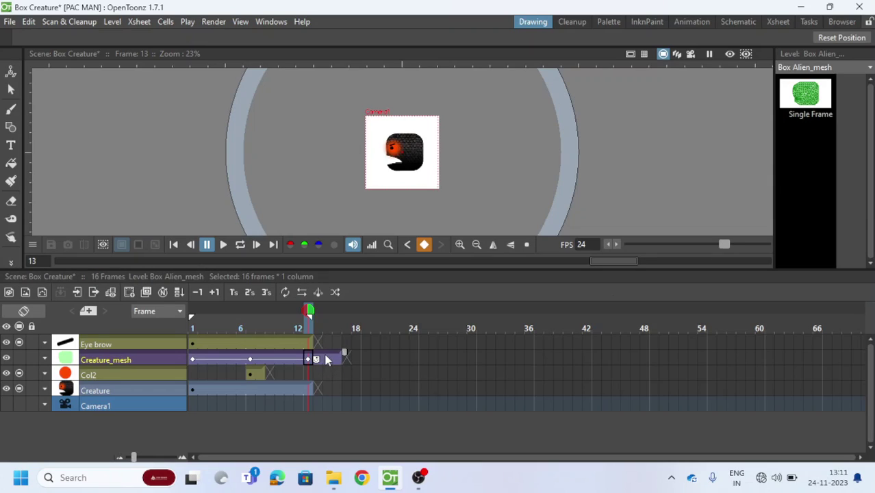
key("ctrl+z")
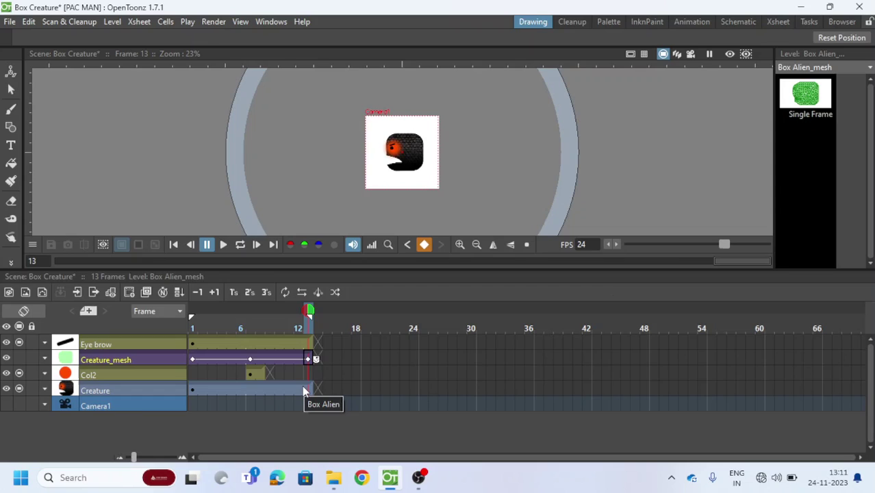
left_click_drag(309, 310, 193, 310)
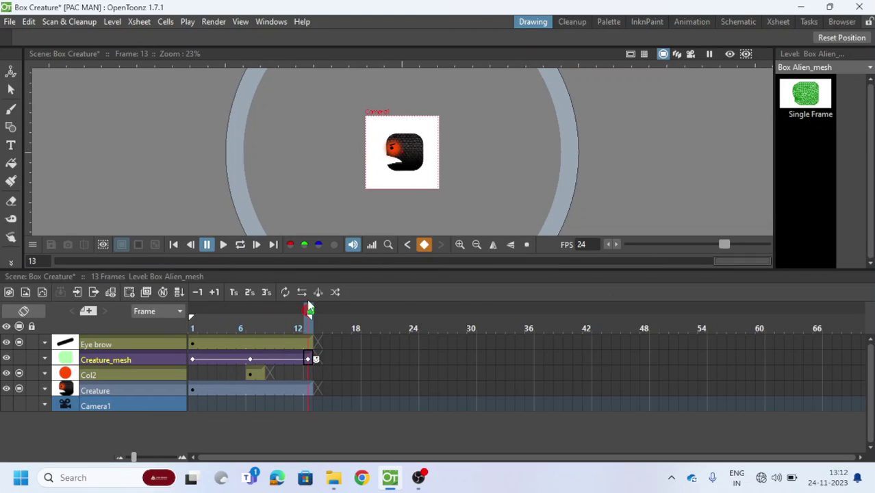
left_click_drag(193, 309, 309, 308)
Open Render > Output Settings and scroll to the Camera Settings section.
left_click(214, 22)
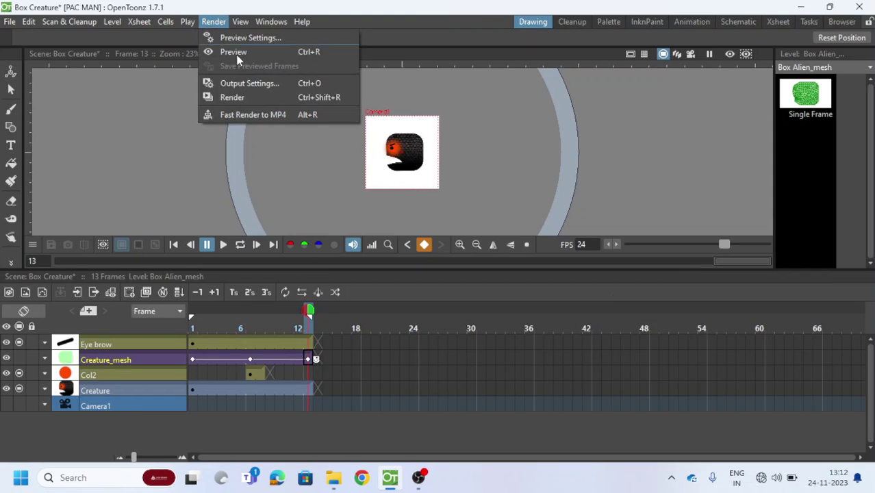
left_click(243, 84)
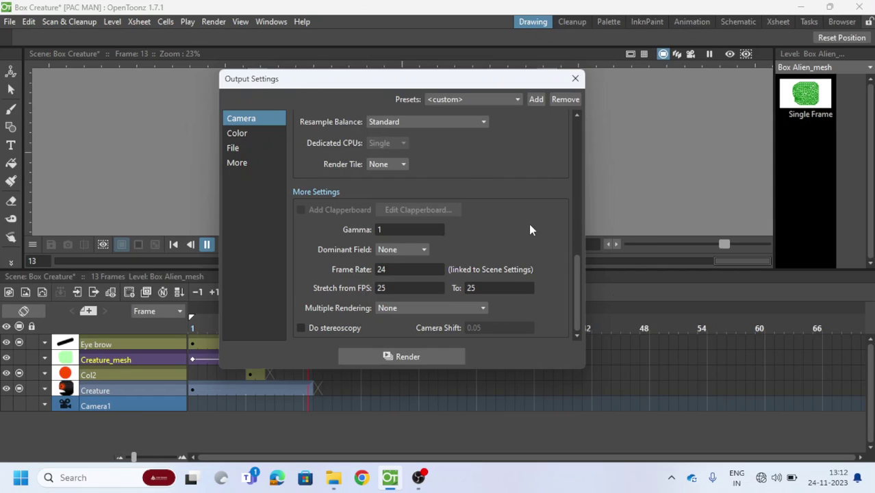
scroll(529, 226, "up", 3)
scroll(530, 226, "up", 4)
scroll(529, 226, "up", 2)
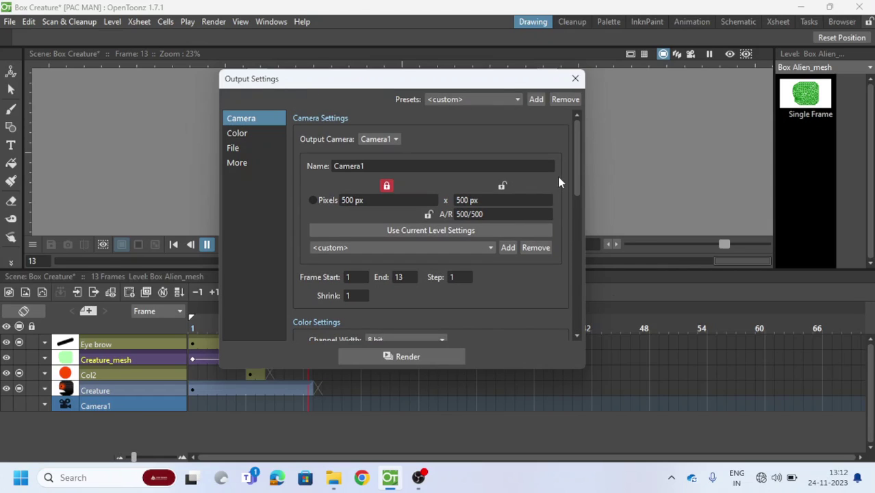
left_click_drag(575, 146, 576, 118)
Switch the camera lock from aspect ratio to pixels, keeping width and height at 500 px.
left_click(429, 215)
left_click(387, 188)
left_click(350, 199)
left_click(468, 200)
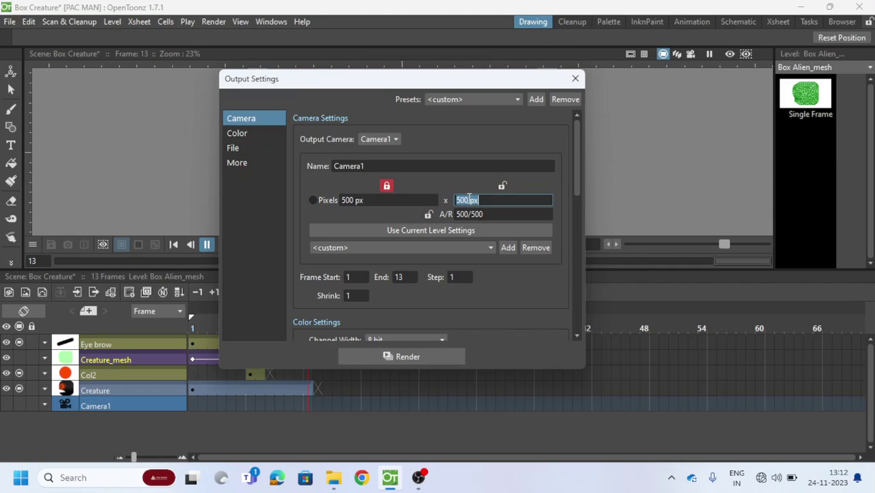
left_click(368, 200)
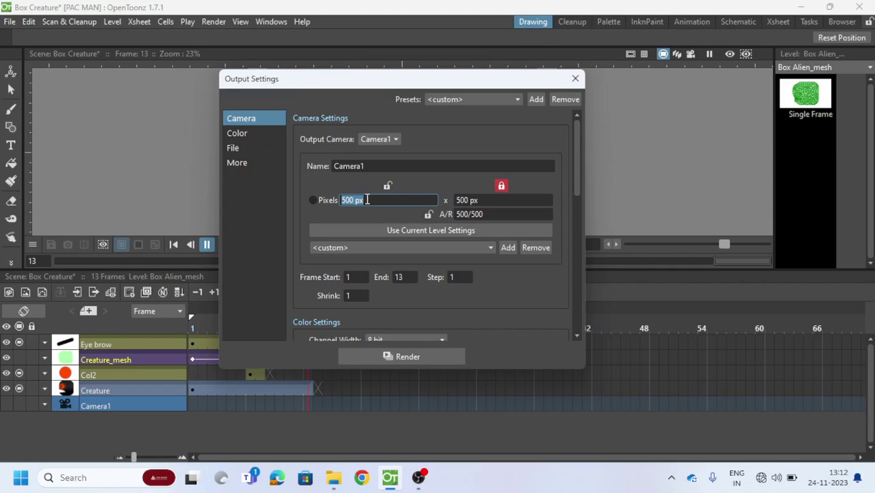
left_click(487, 199)
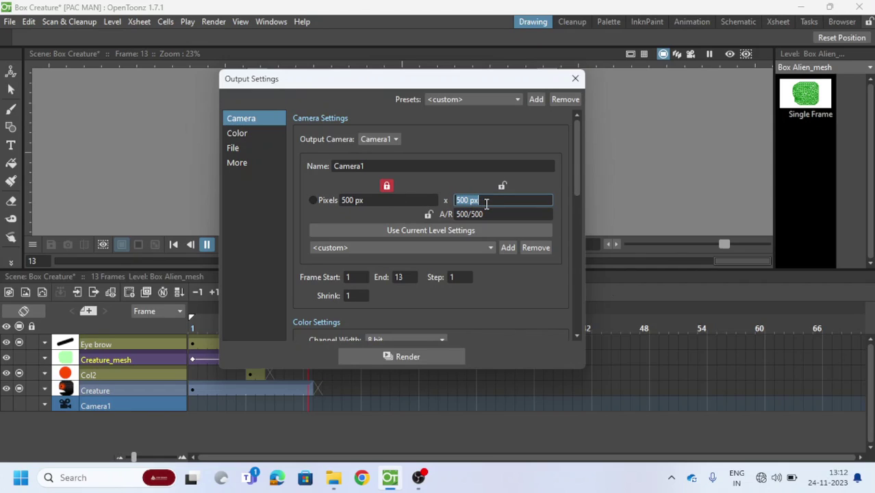
left_click(487, 202)
Confirm the render frame range runs from 1 to 13.
left_click_drag(578, 195, 577, 255)
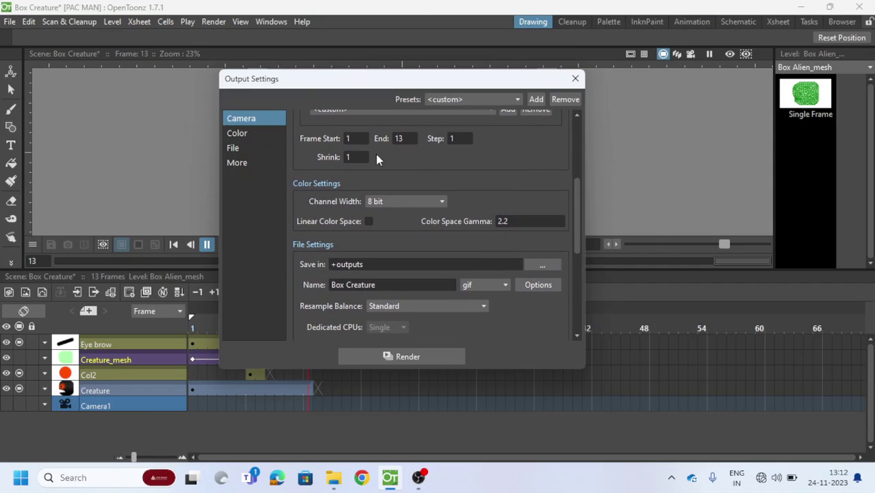
double_click(407, 138)
key("shift+Tab")
key("Tab")
Keep gif as the output format for Box Creature.
left_click_drag(578, 187, 563, 217)
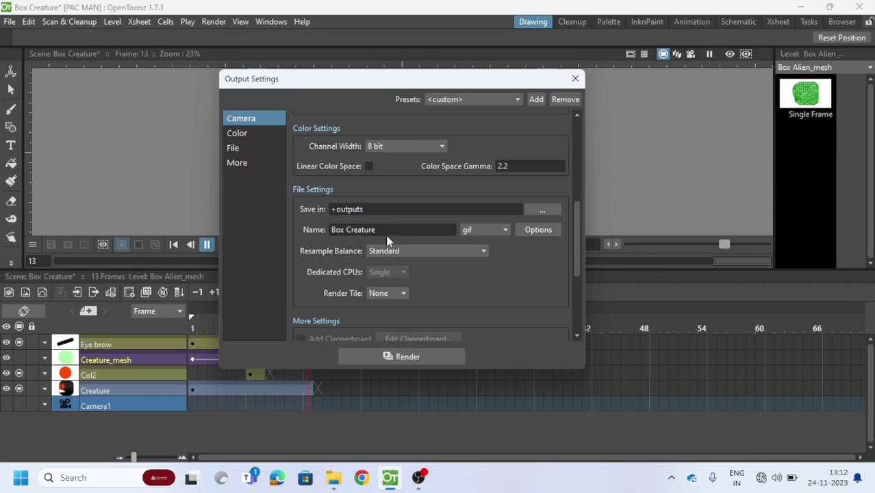
left_click(476, 236)
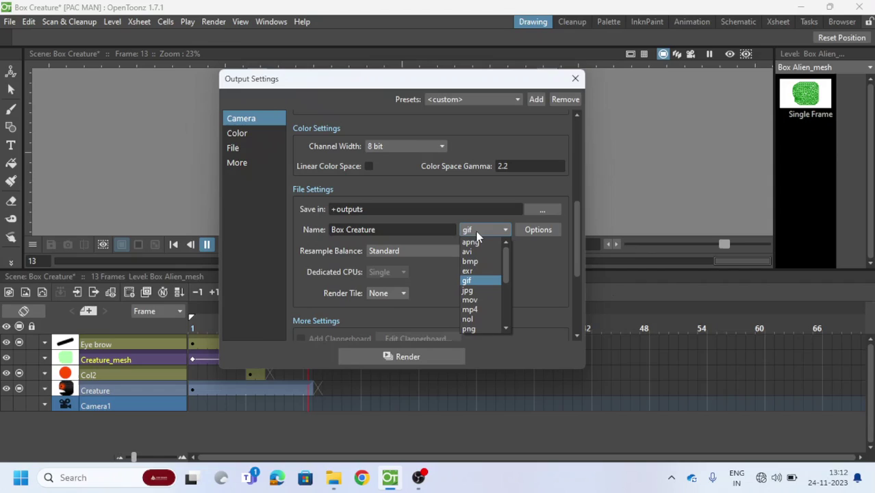
left_click(480, 282)
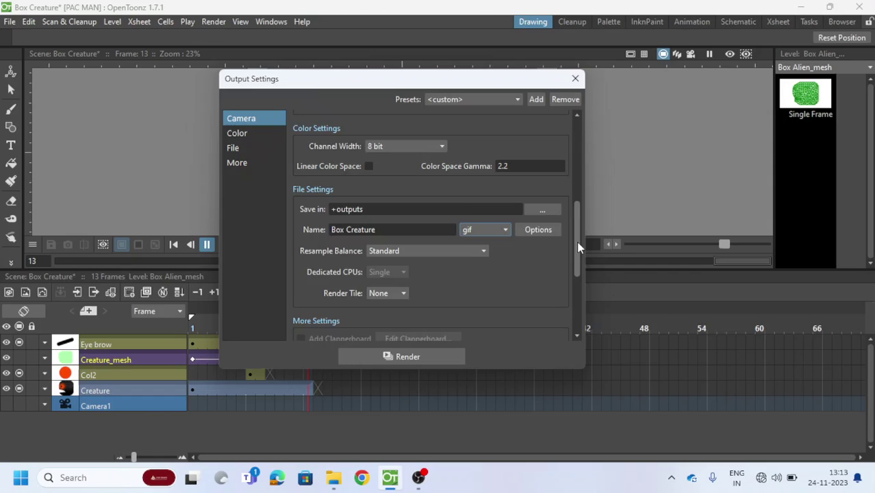
Keep the frame rate at 24 fps, render all 13 frames, then switch to File Explorer.
left_click_drag(577, 241, 574, 315)
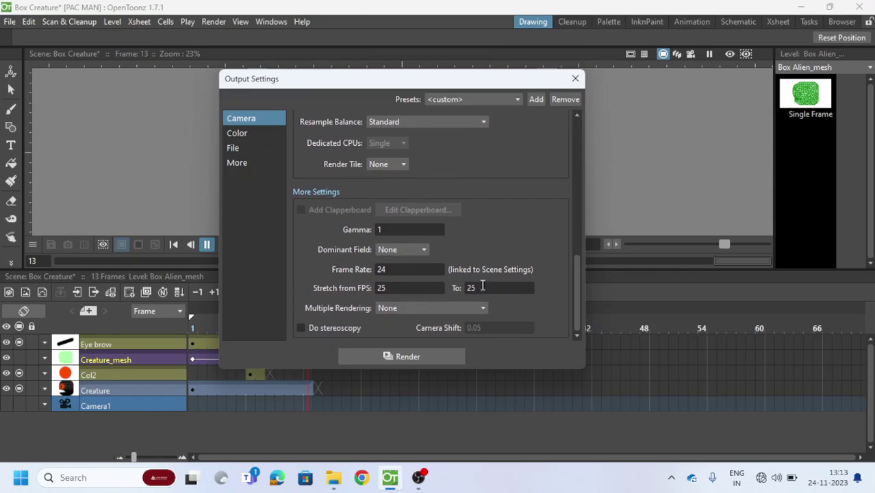
double_click(401, 270)
left_click(518, 248)
left_click(416, 356)
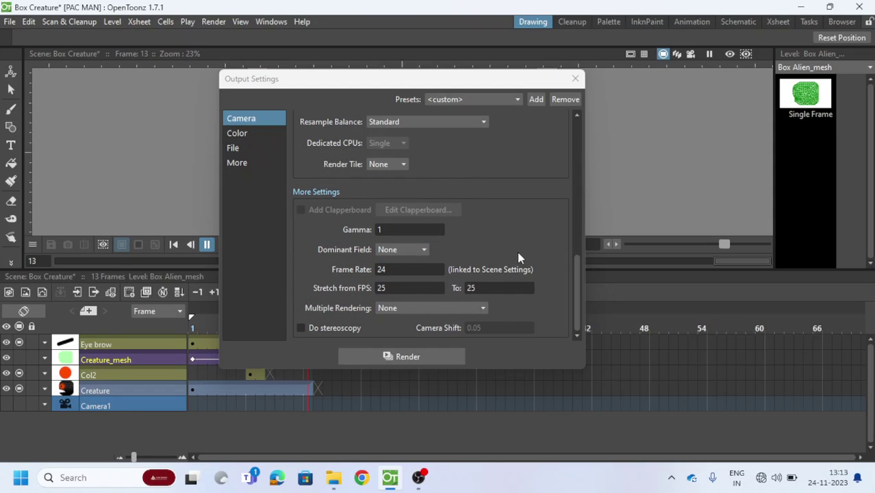
left_click(334, 477)
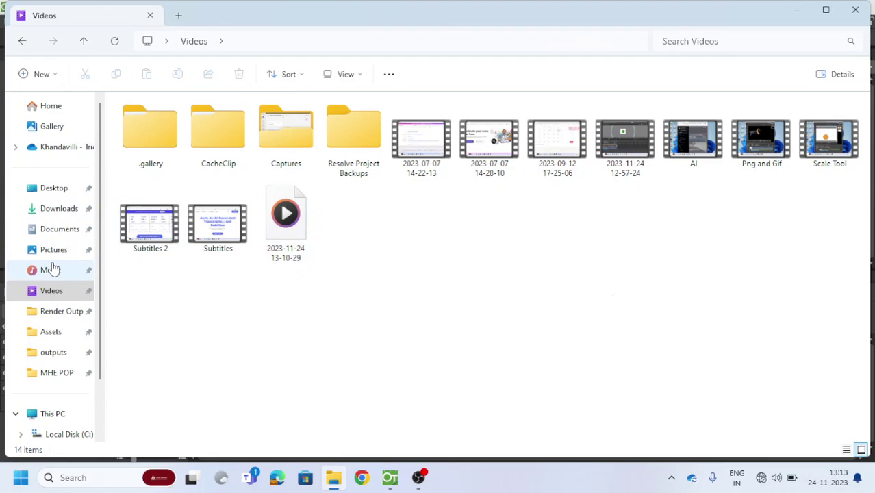
Browse to Projects > PAC MAN > outputs and open Box Creature.gif.
left_click(61, 313)
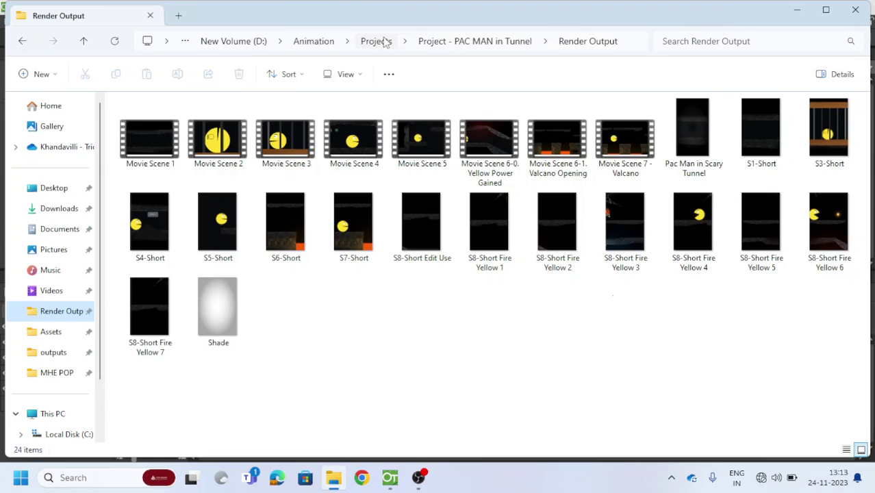
left_click(376, 41)
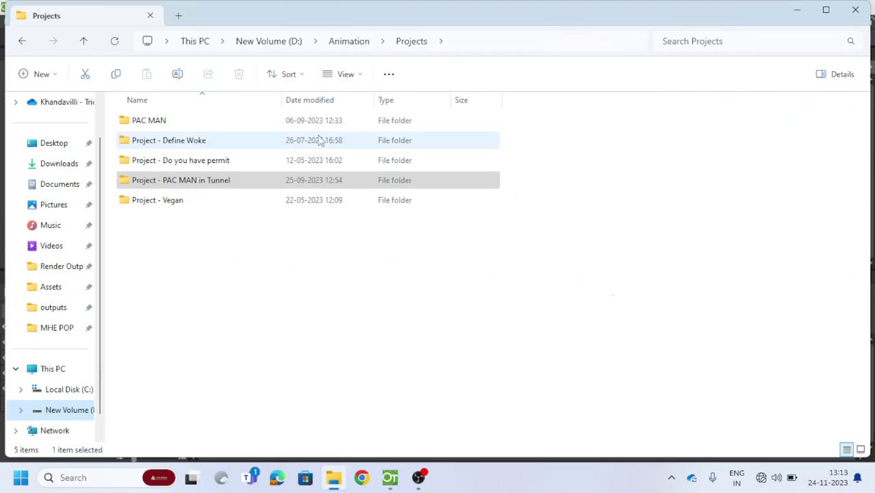
double_click(146, 121)
double_click(149, 182)
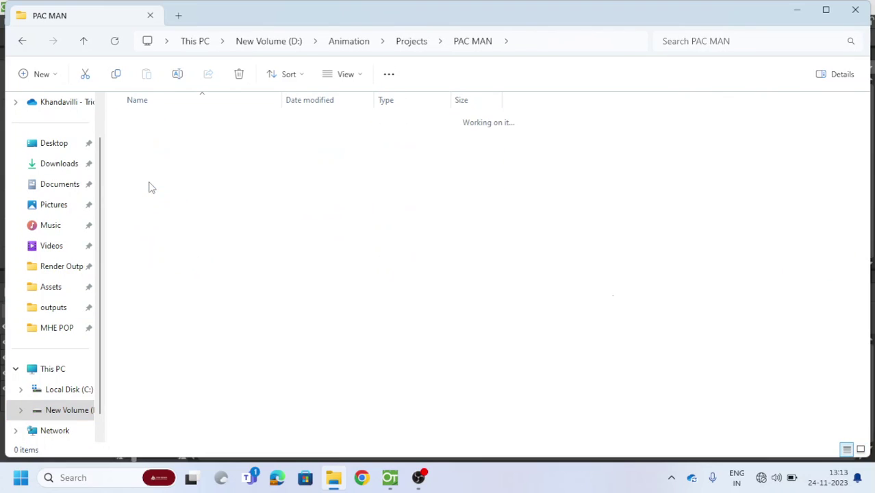
double_click(150, 168)
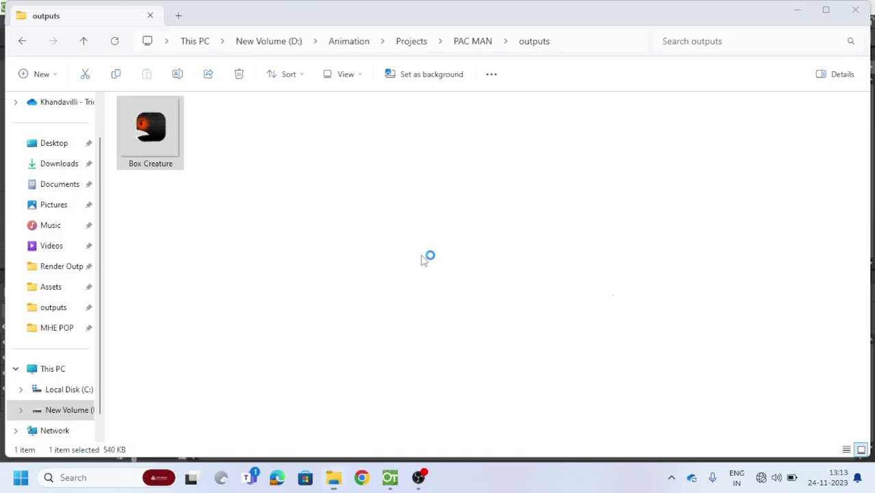